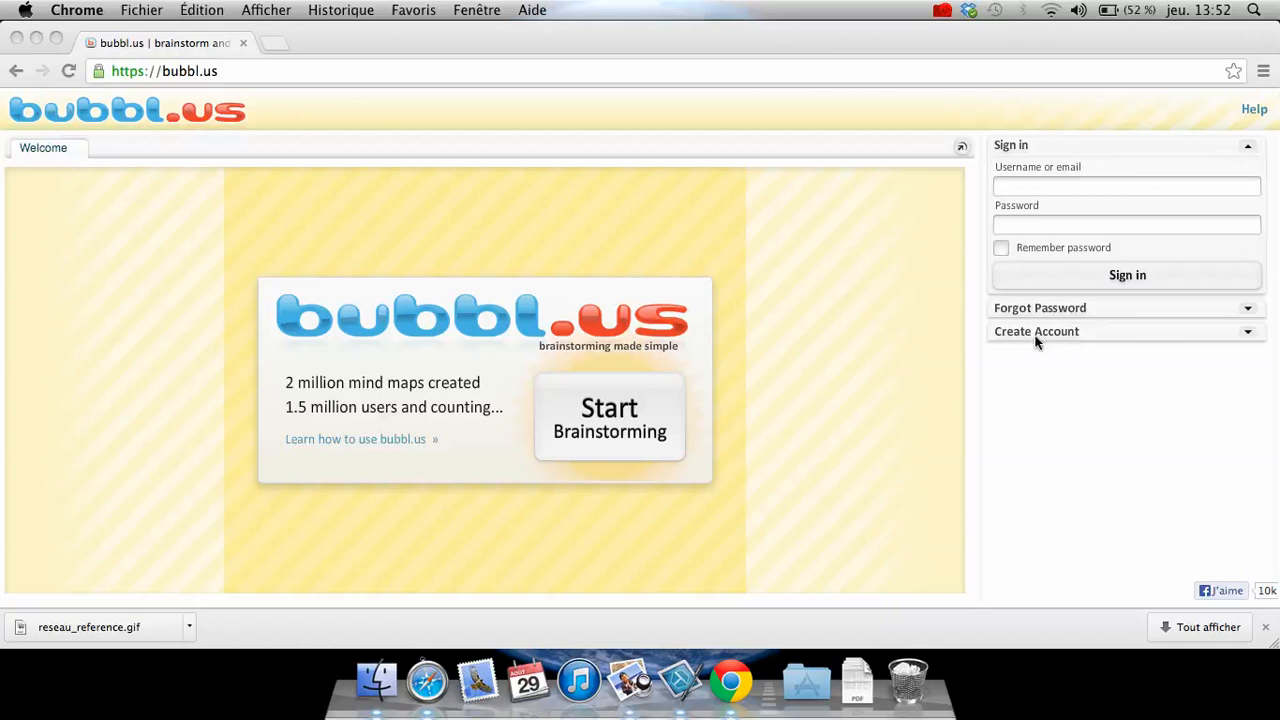
- Expand the Create Account form to view its fields
left_click(1040, 330)
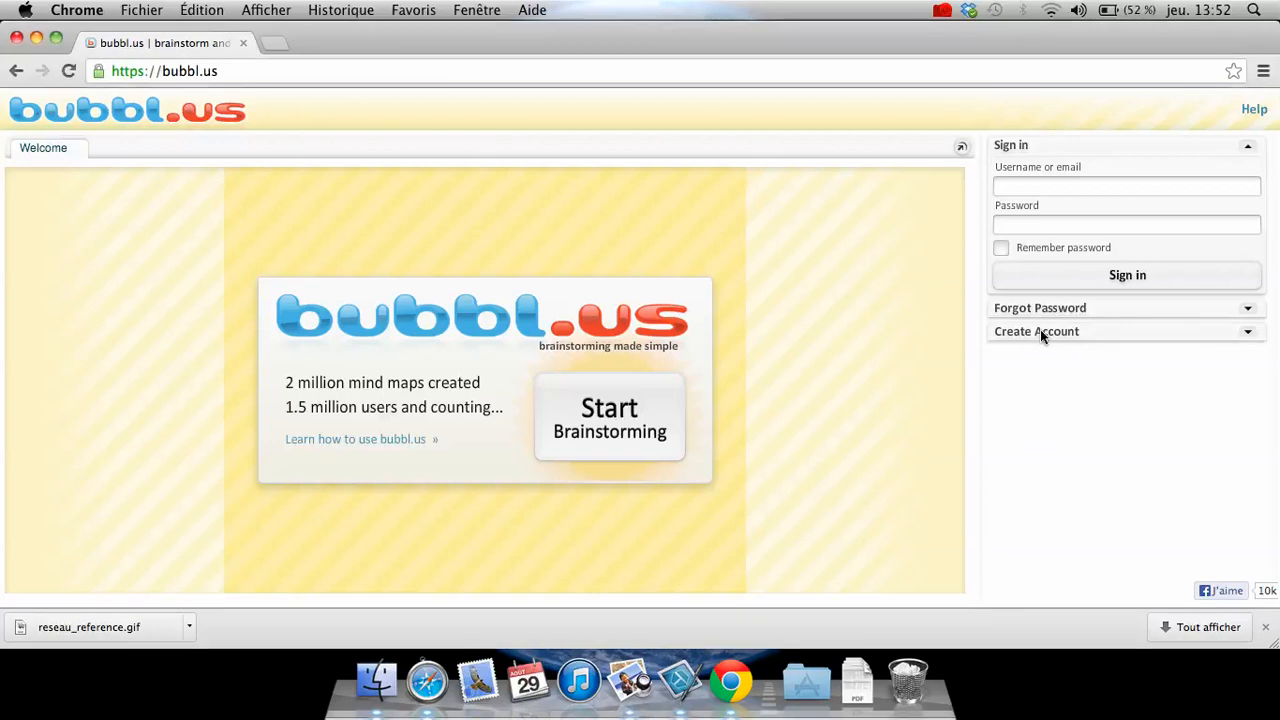
left_click(1248, 336)
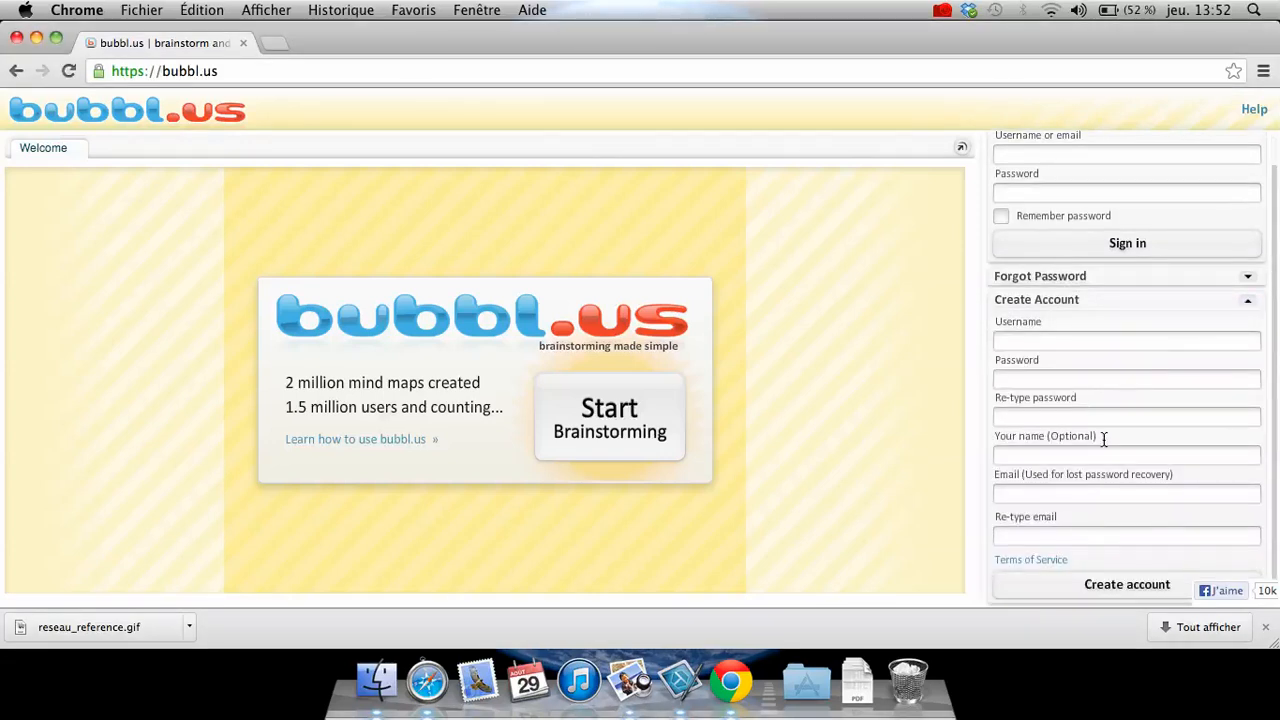
scroll(1127, 372, "up", 1)
- Sign in to the existing account with its username and password
left_click(1093, 185)
type("histoir")
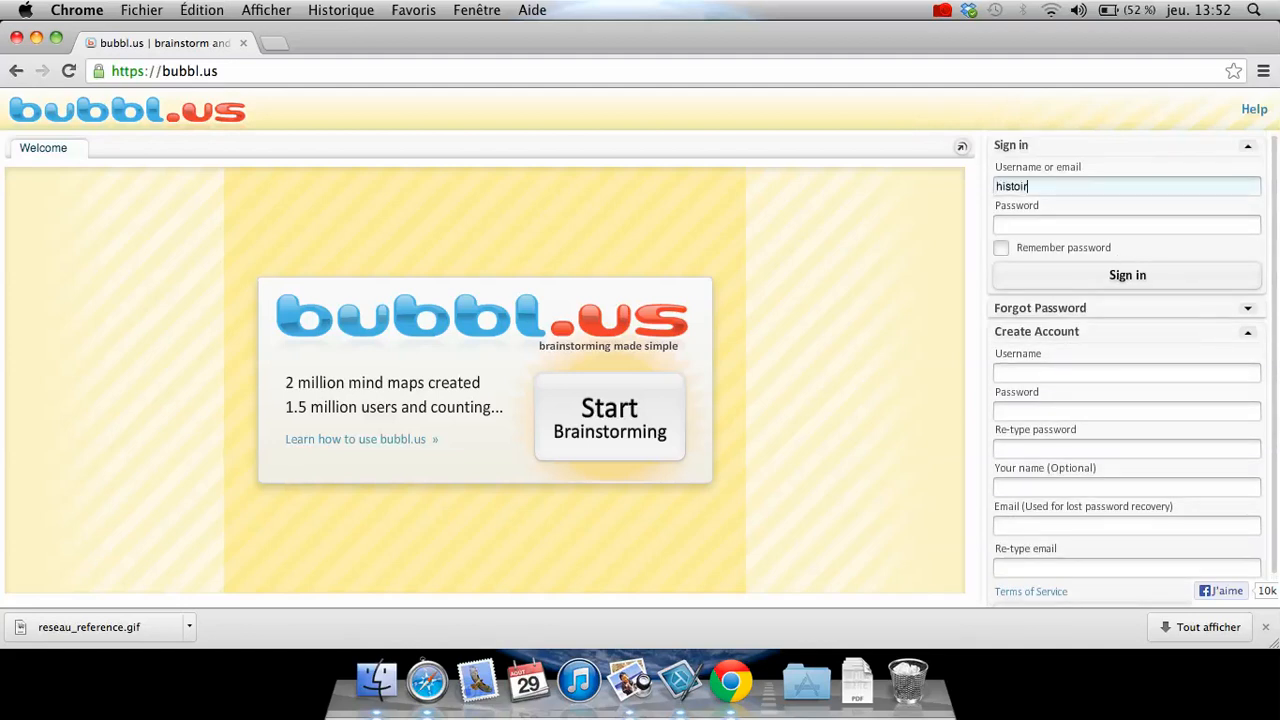
type("e44")
key("Tab")
type("**********")
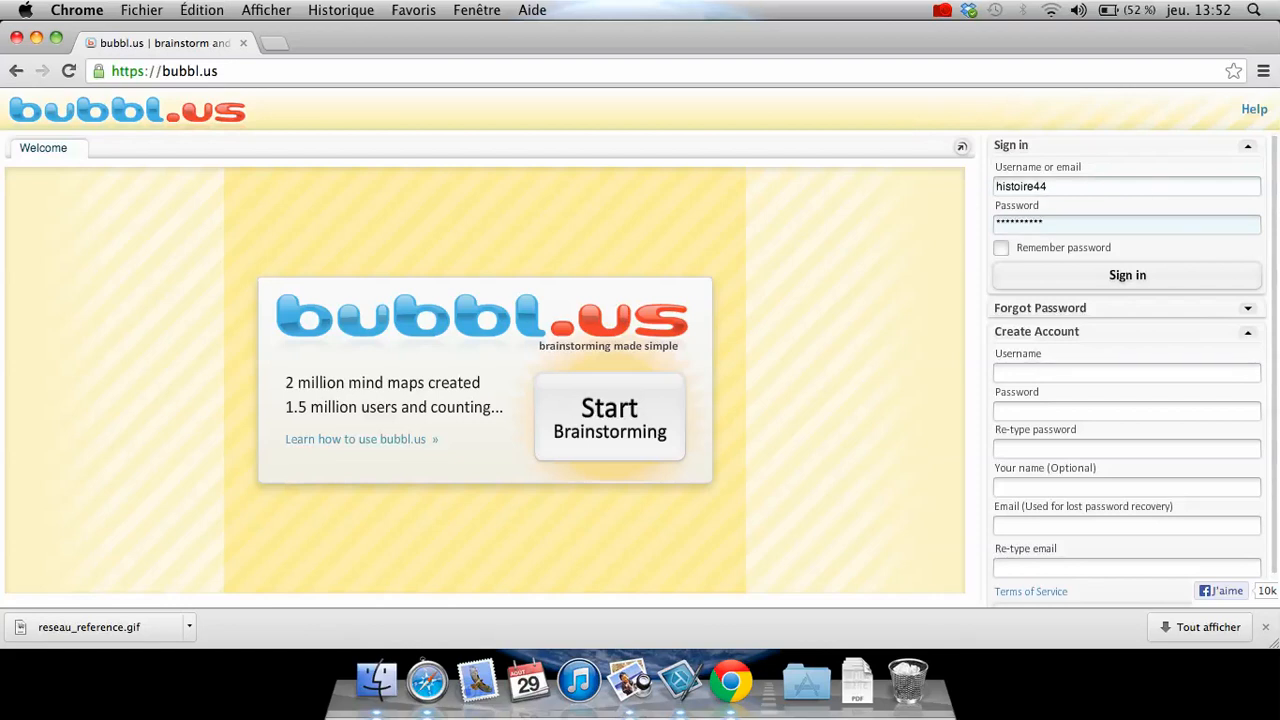
left_click(1104, 273)
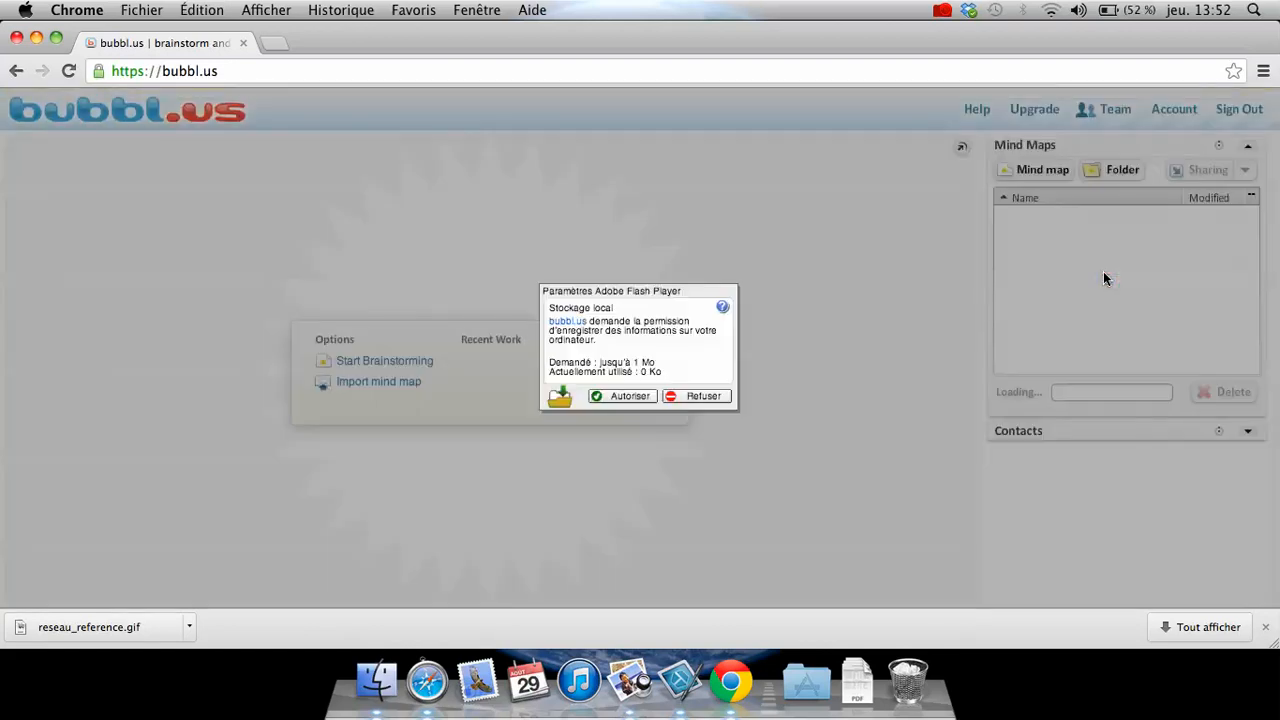
- Allow the site to store data locally and start a new mind map
left_click(620, 396)
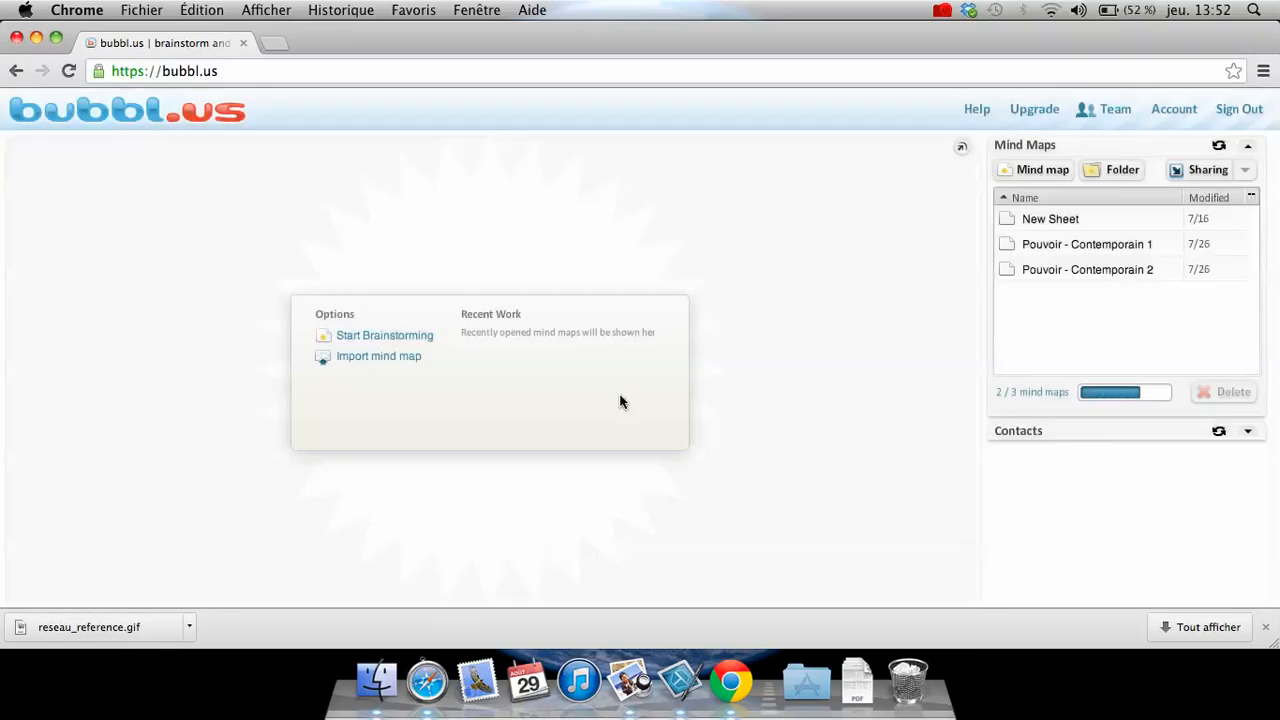
left_click(380, 337)
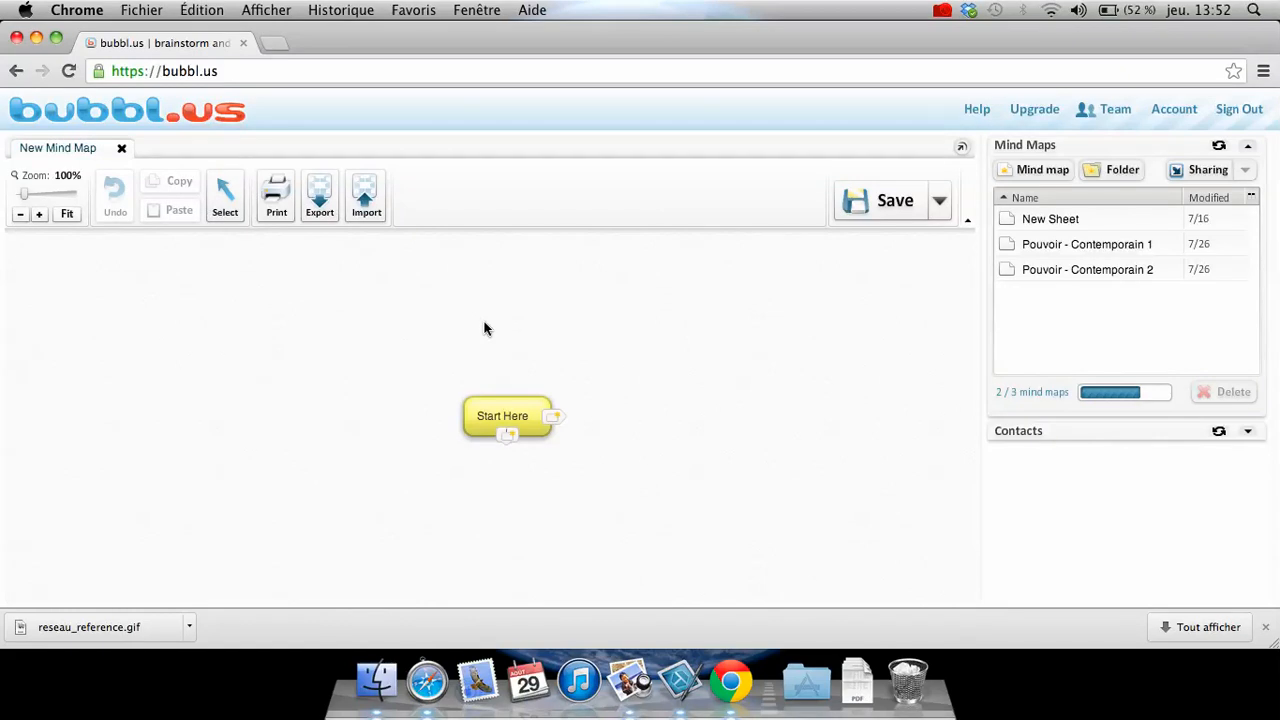
- Rename the starting bubble "Autochtones du Québec" and place it near the upper middle of the canvas
mouse_move(540, 417)
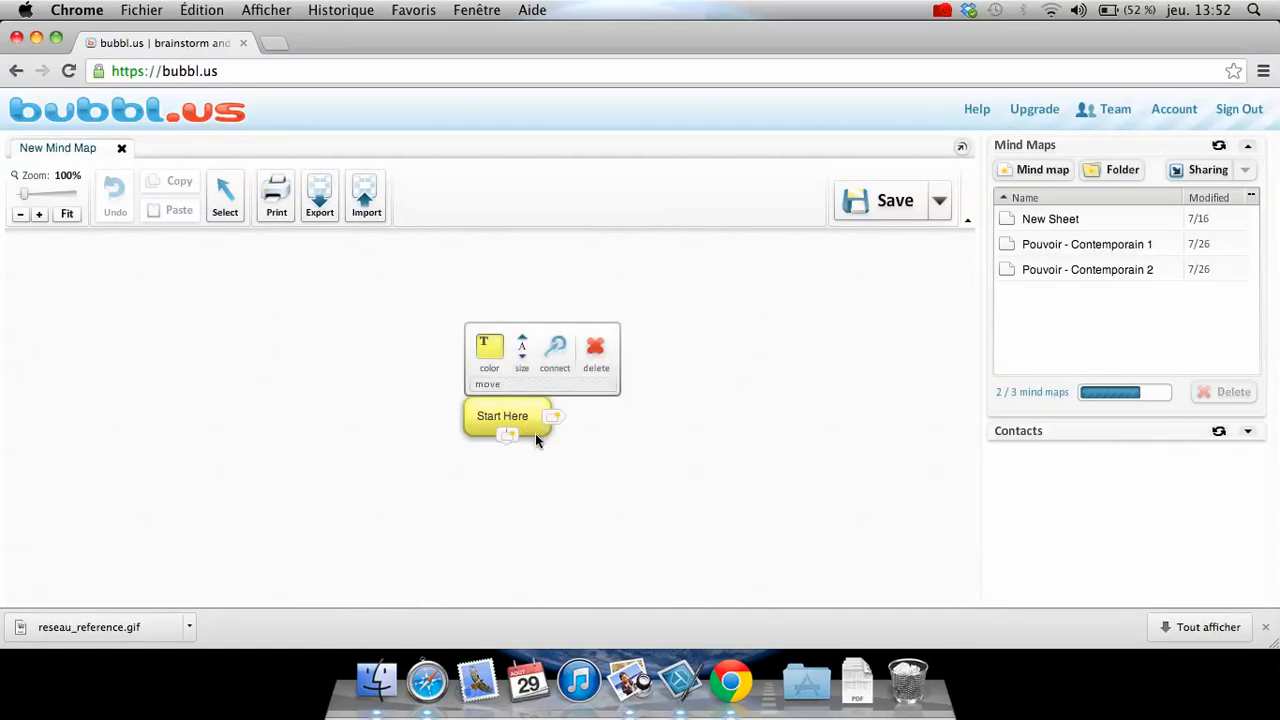
left_click_drag(476, 418, 423, 368)
left_click(507, 371)
key("BackSpace")
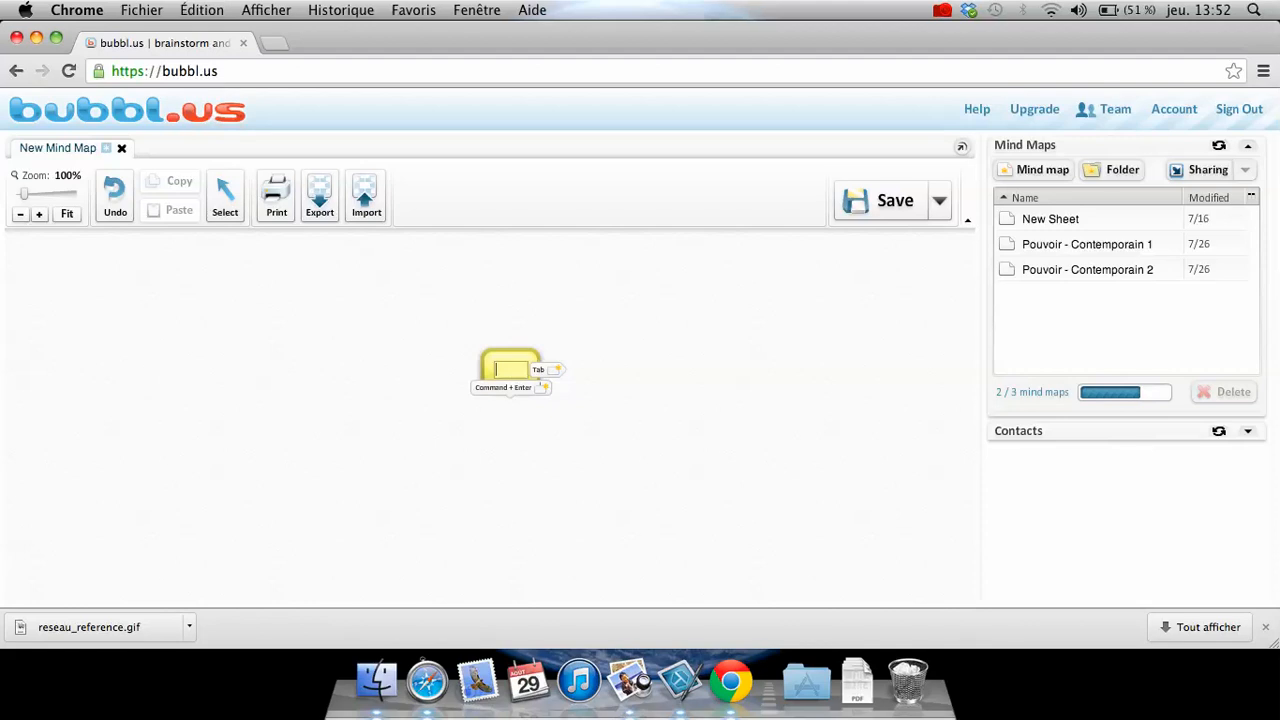
type("Auto")
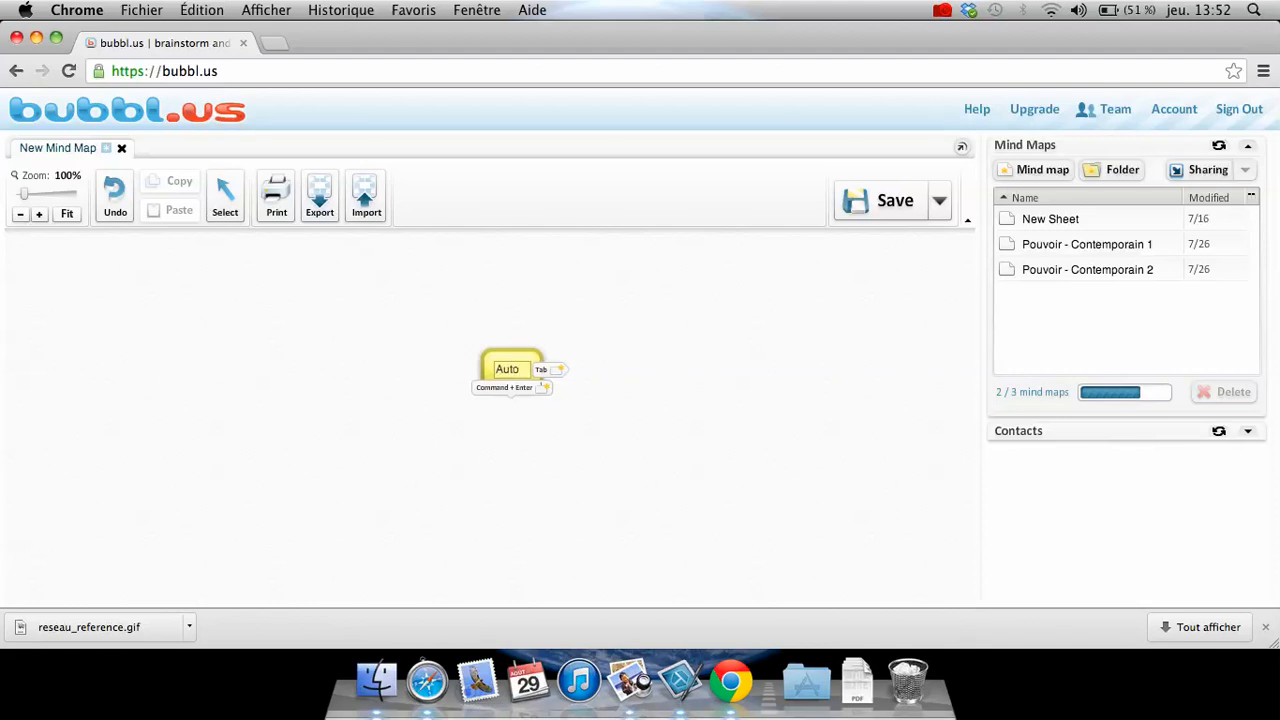
type("chtones")
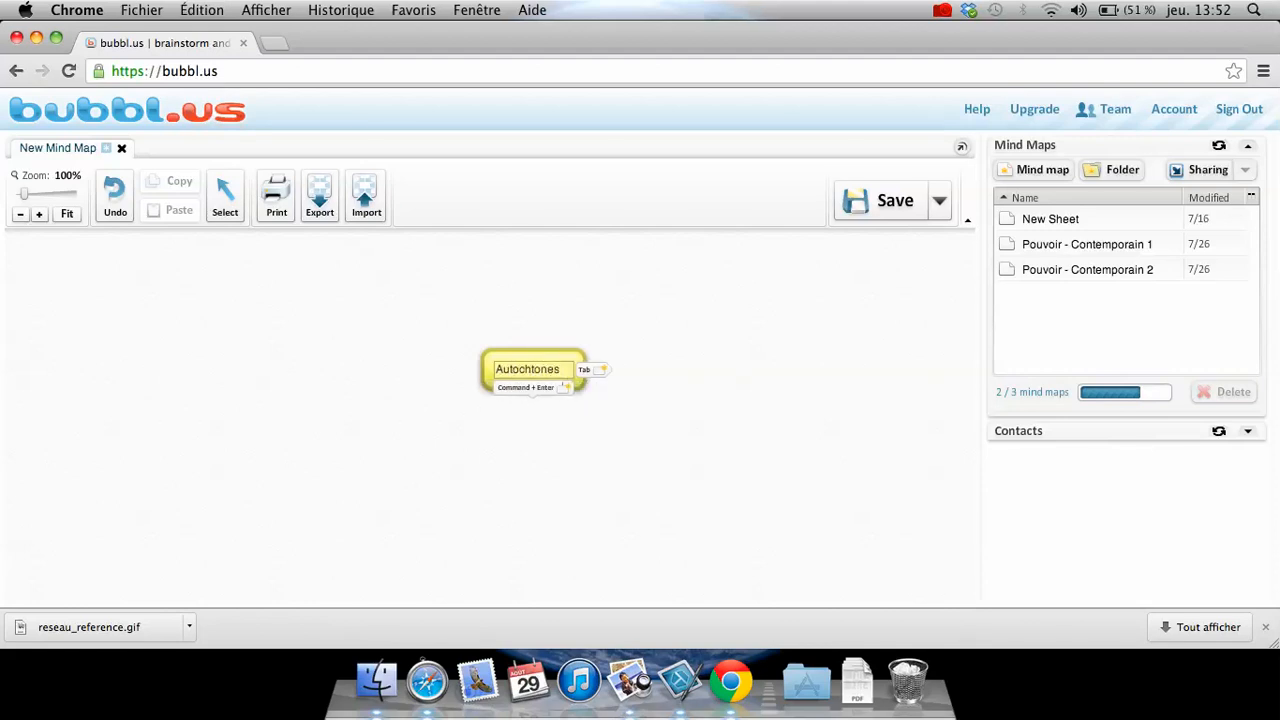
type(" du Québec")
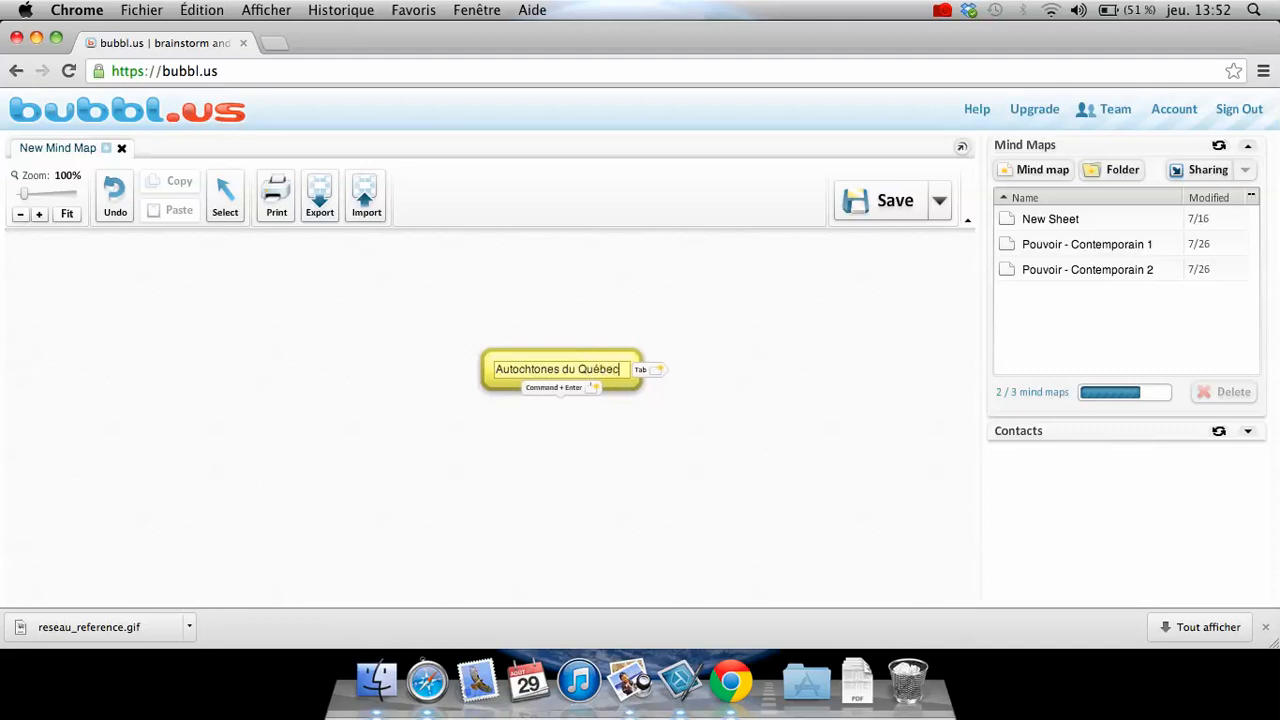
left_click(468, 322)
mouse_move(508, 348)
left_click_drag(508, 348, 470, 285)
- Add a child bubble "Iroquoiens" to "Autochtones du Québec" and place it below and to the left of its parent
mouse_move(516, 293)
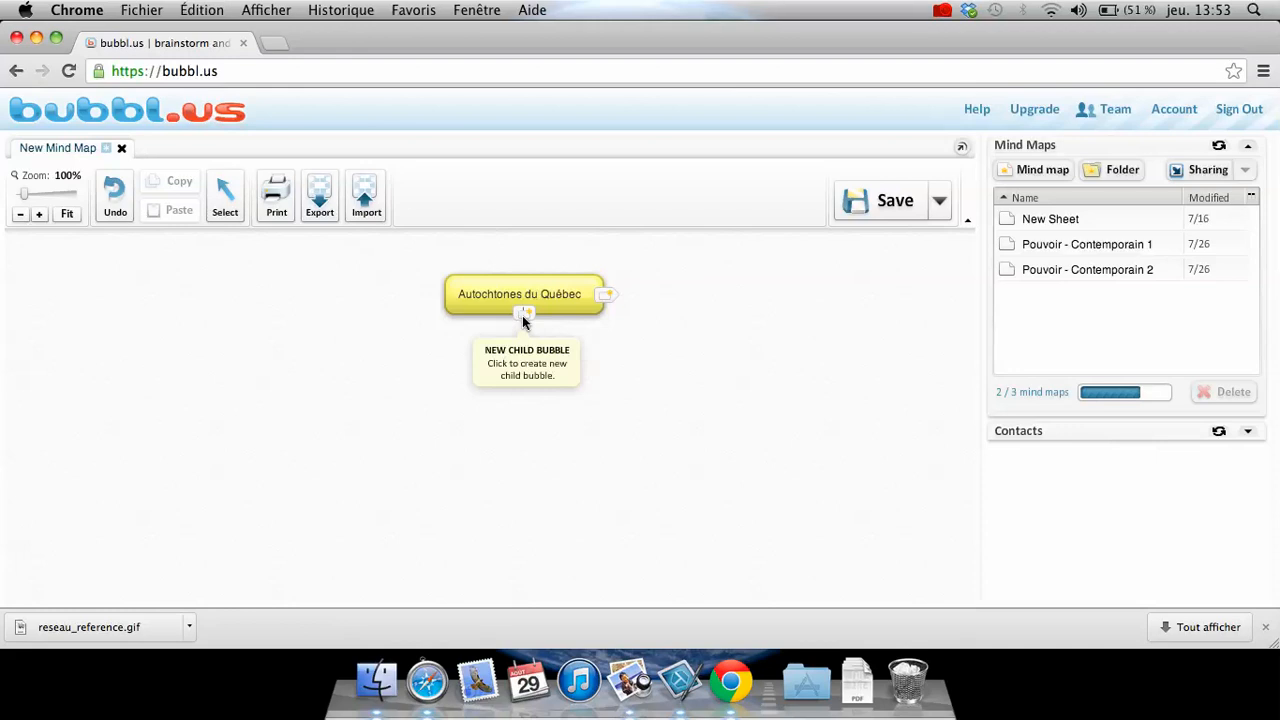
left_click(522, 315)
left_click_drag(504, 357, 295, 336)
left_click(303, 351)
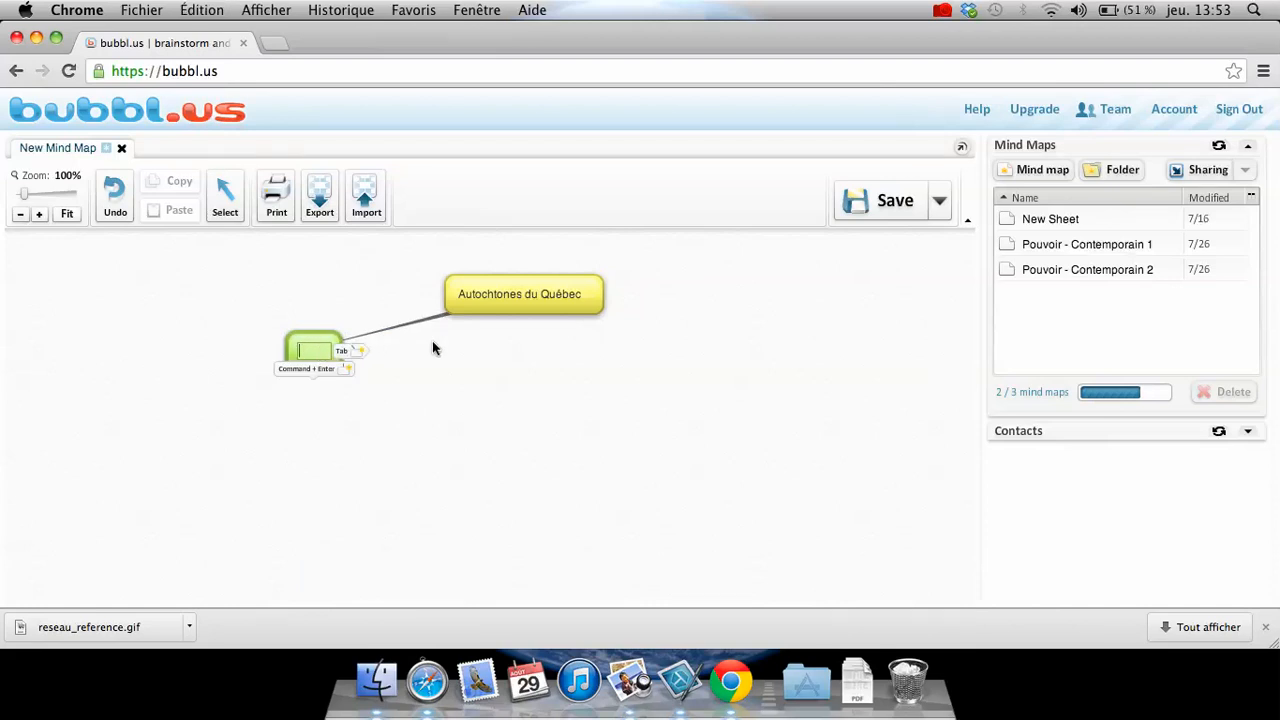
type("Inoqu")
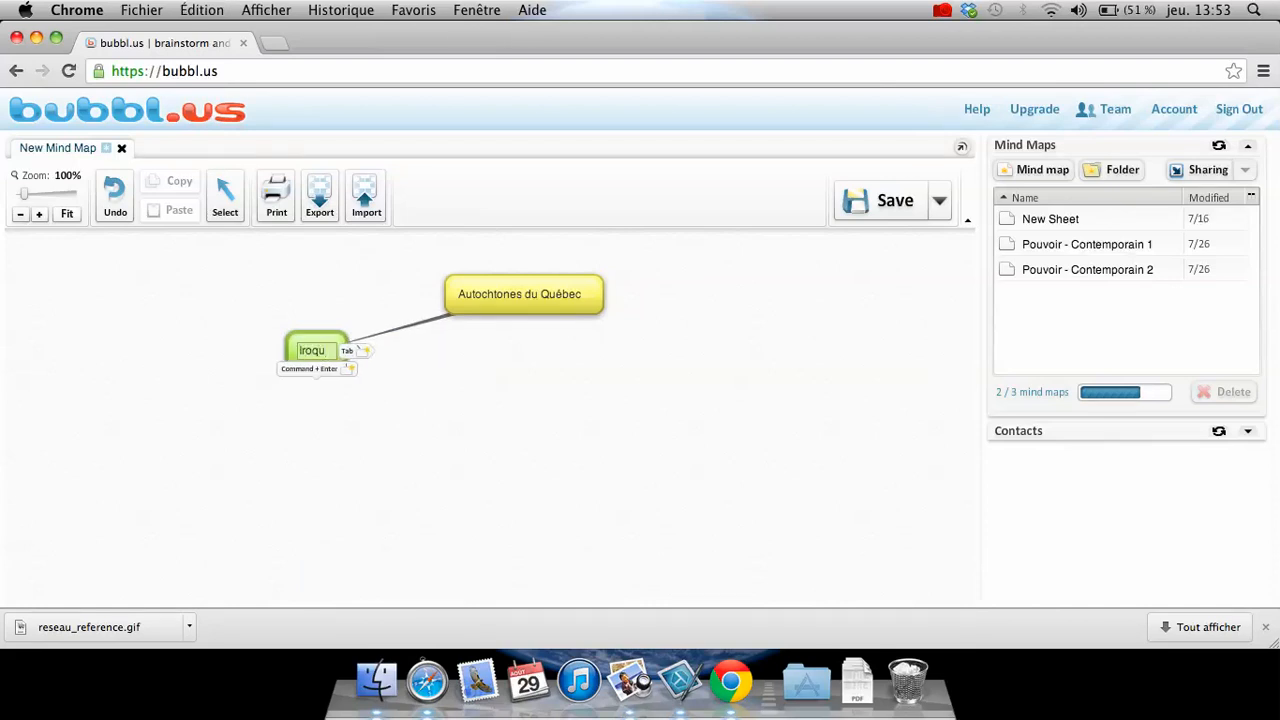
type("oiens")
left_click(498, 423)
mouse_move(362, 334)
left_click_drag(364, 341, 364, 379)
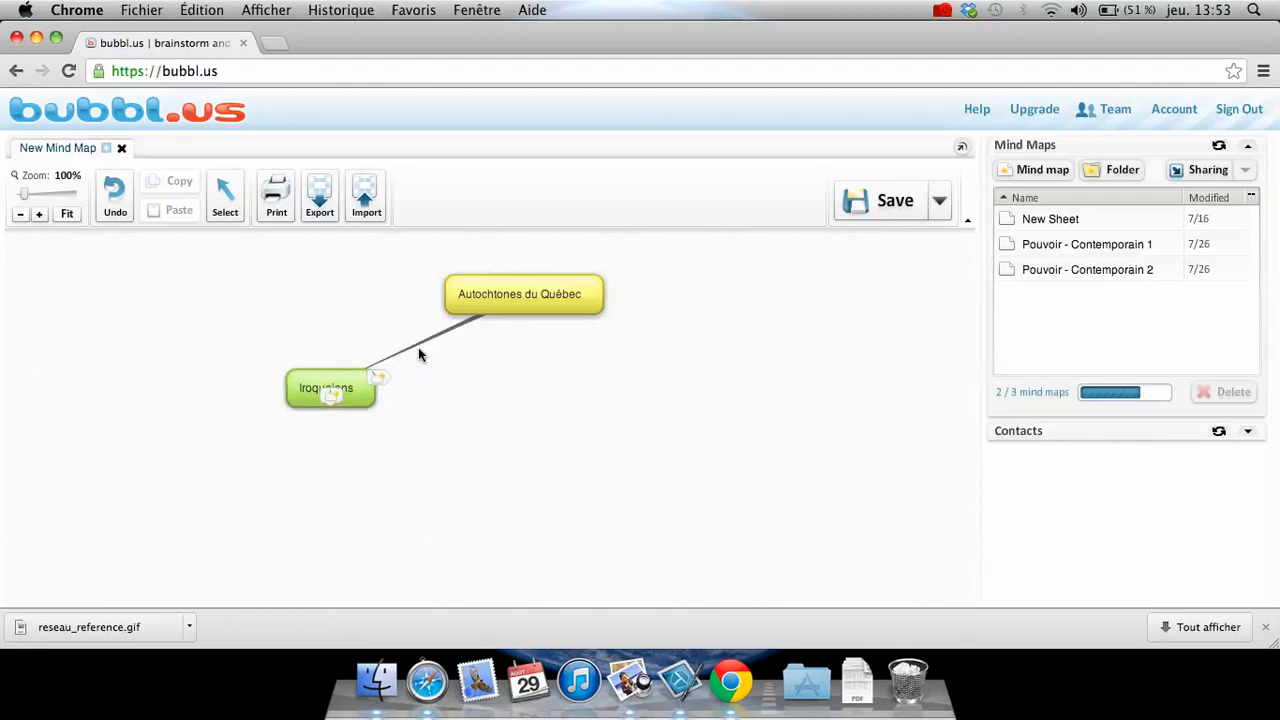
- Label the link between "Autochtones du Québec" and "Iroquoiens" with "sont"
left_click(422, 340)
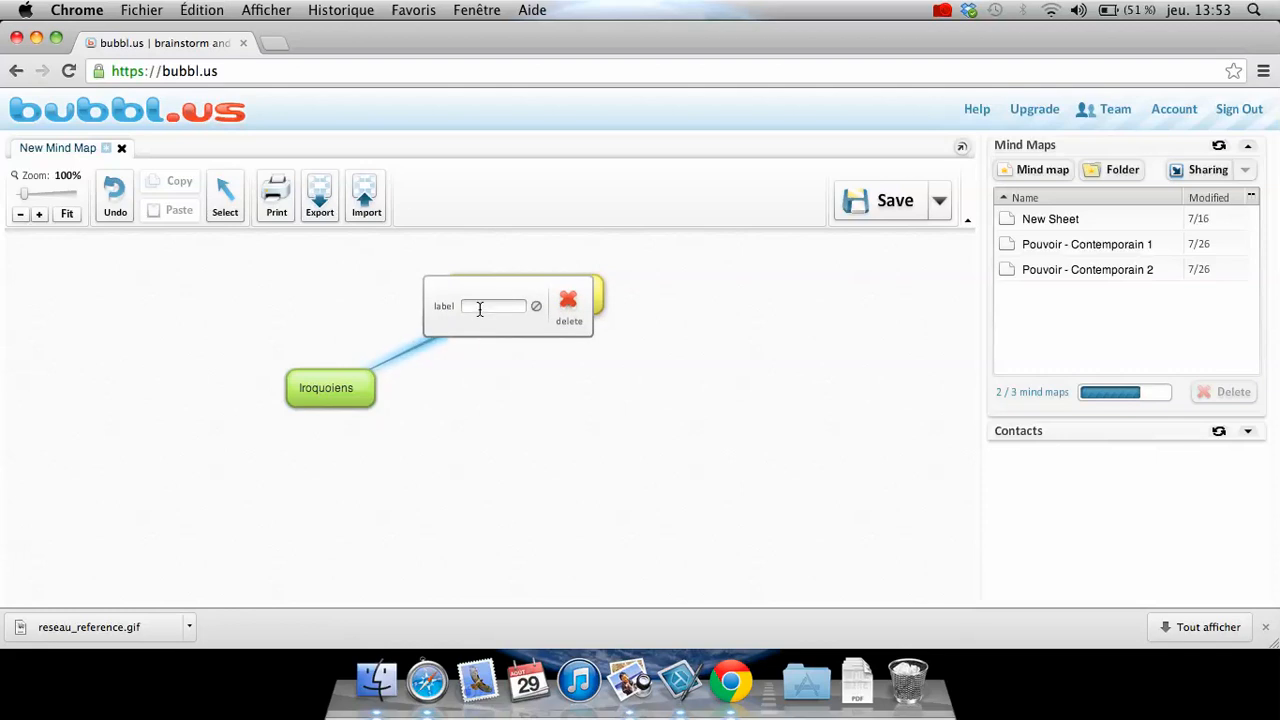
type("sont")
left_click(536, 438)
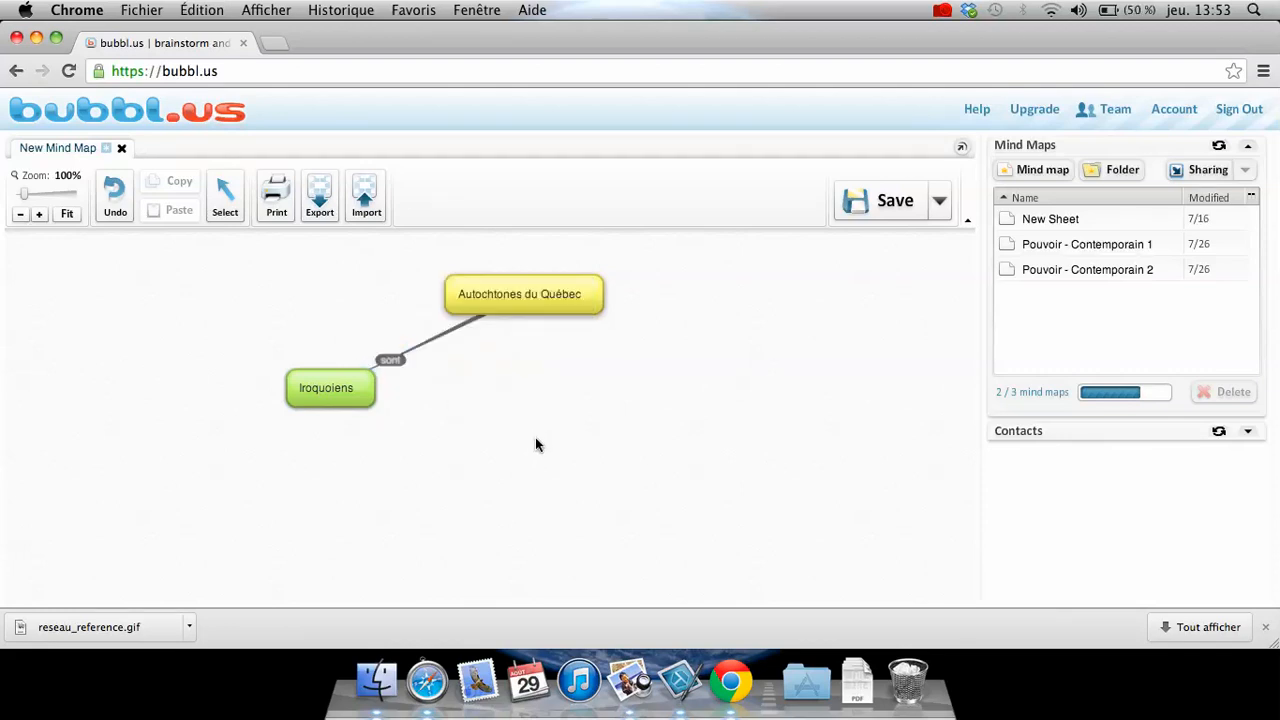
- Add a second child bubble "Algonquiens" to "Autochtones du Québec", slightly right of centre below it
left_click(553, 312)
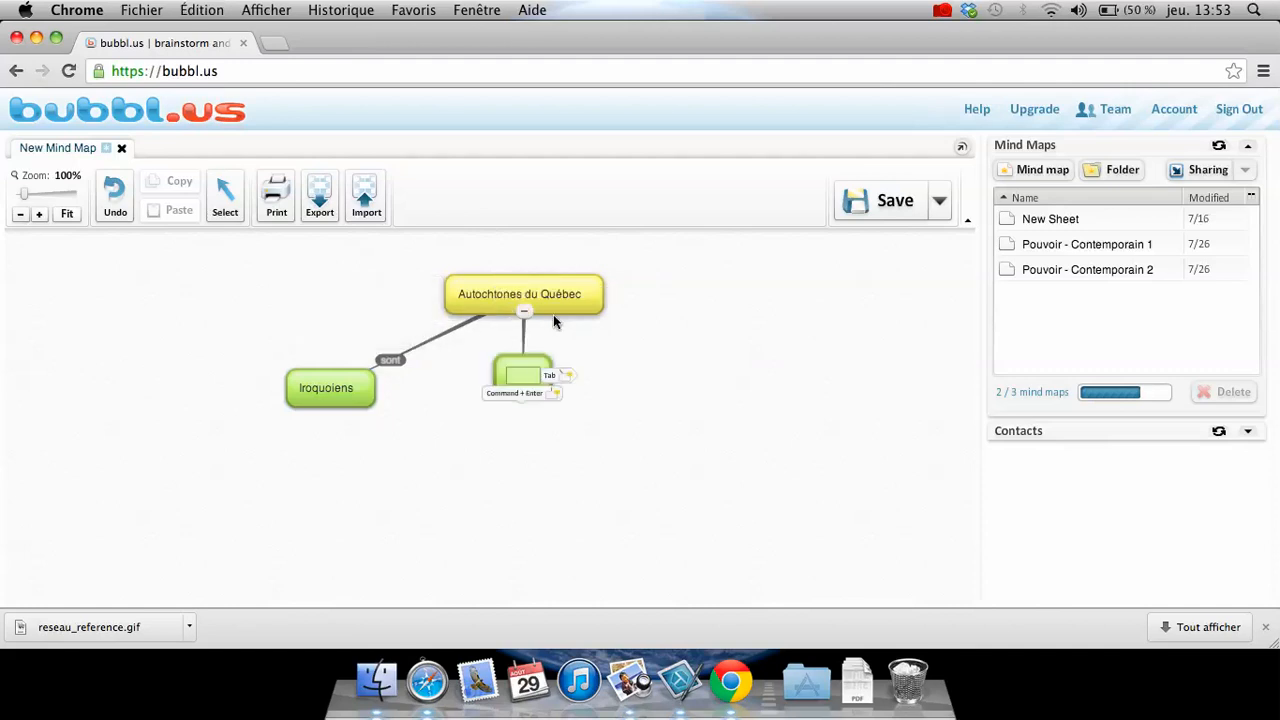
left_click_drag(524, 361, 576, 373)
left_click(576, 372)
type("Al")
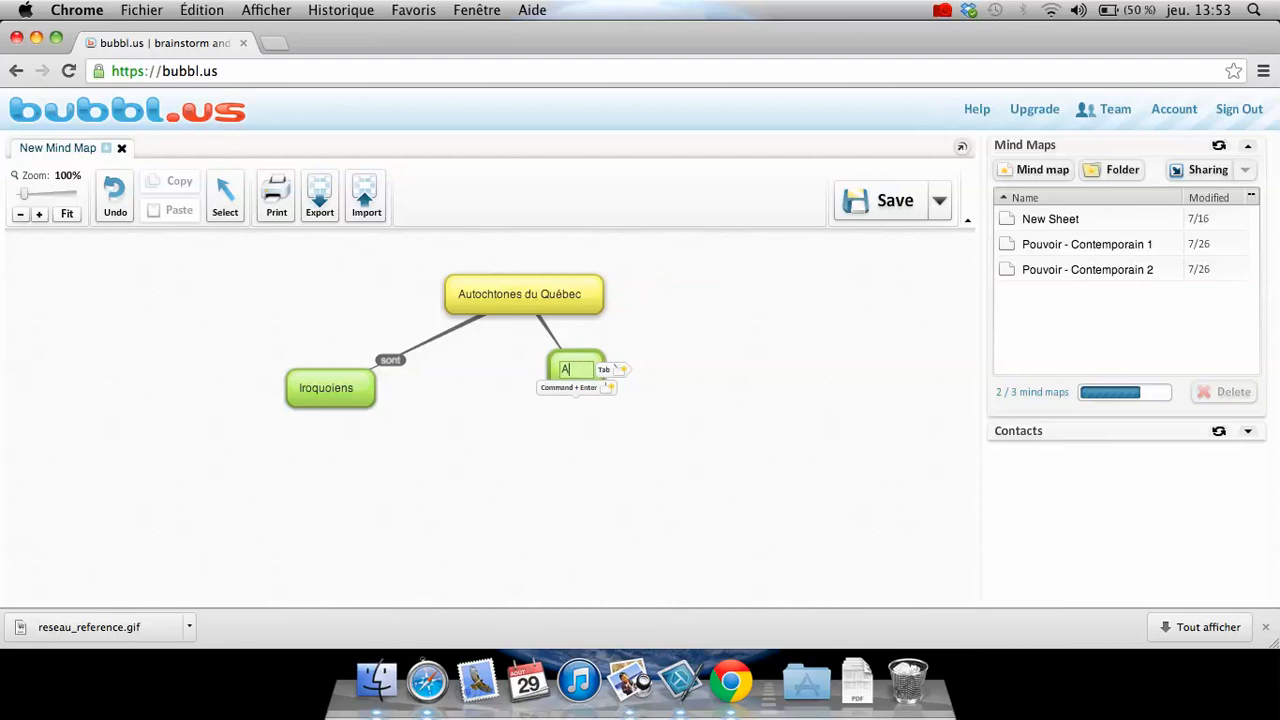
type("gonquiens")
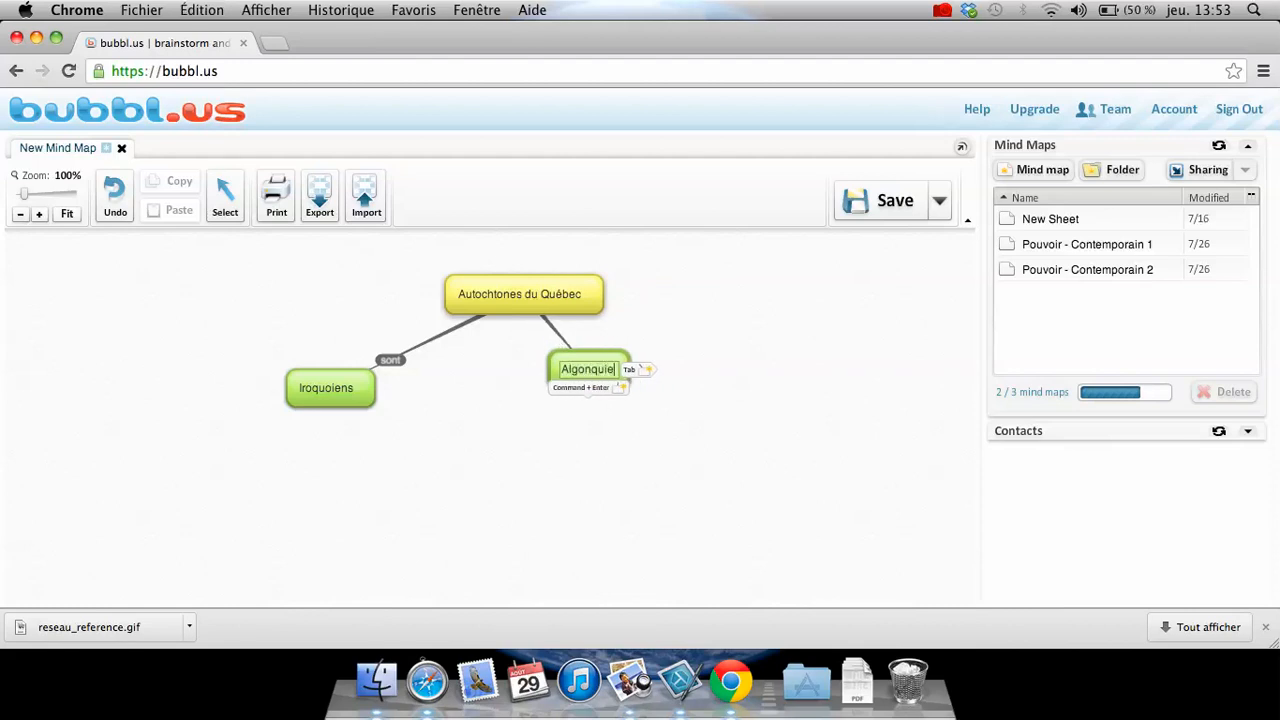
left_click(576, 408)
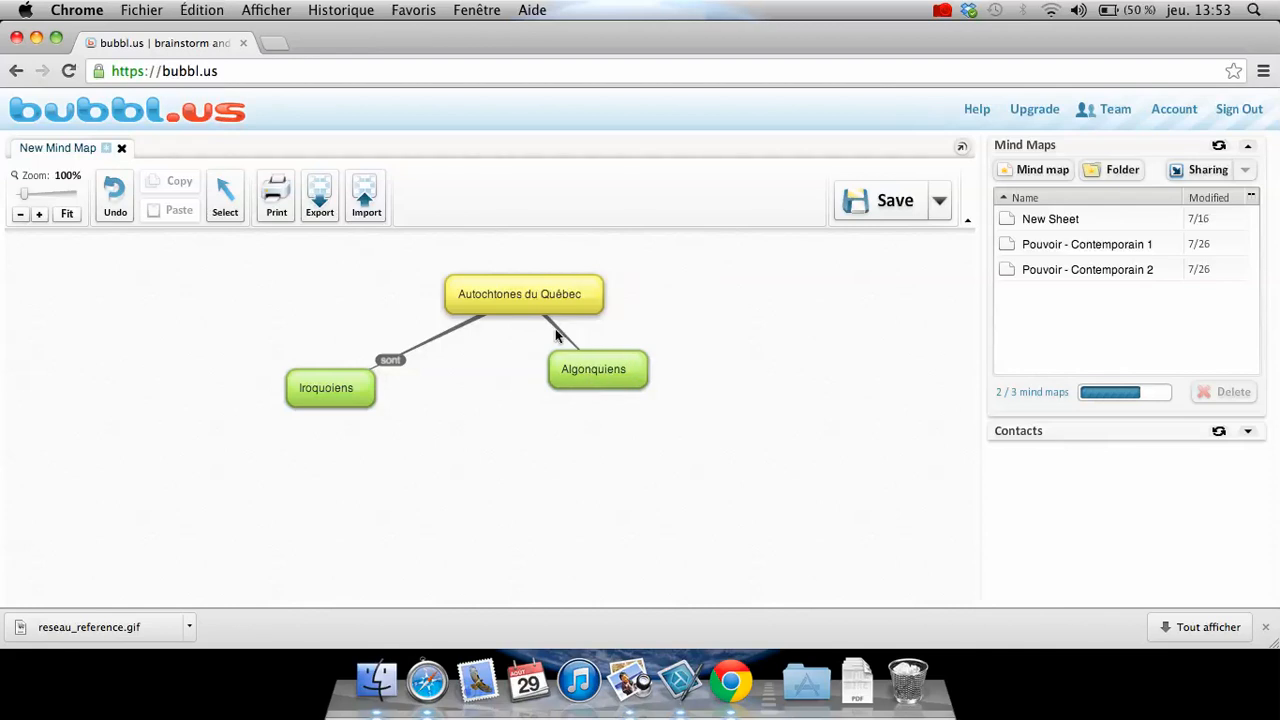
- Label the link to "Algonquiens" with "sont" and move that bubble farther right, level with "Iroquoiens"
mouse_move(555, 328)
left_click(600, 296)
type("sont")
left_click_drag(580, 395, 732, 403)
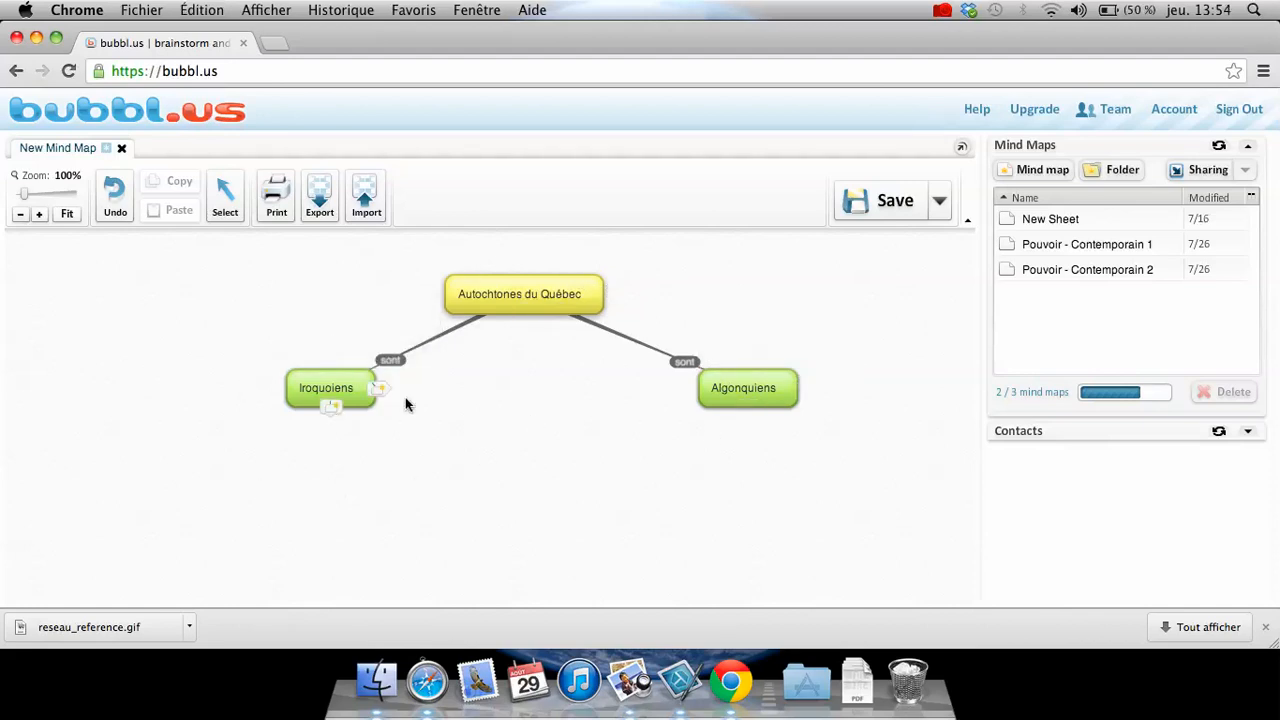
- Add a child bubble "sédentaires" to "Iroquoiens" and place it below and to the left of its parent
left_click(328, 406)
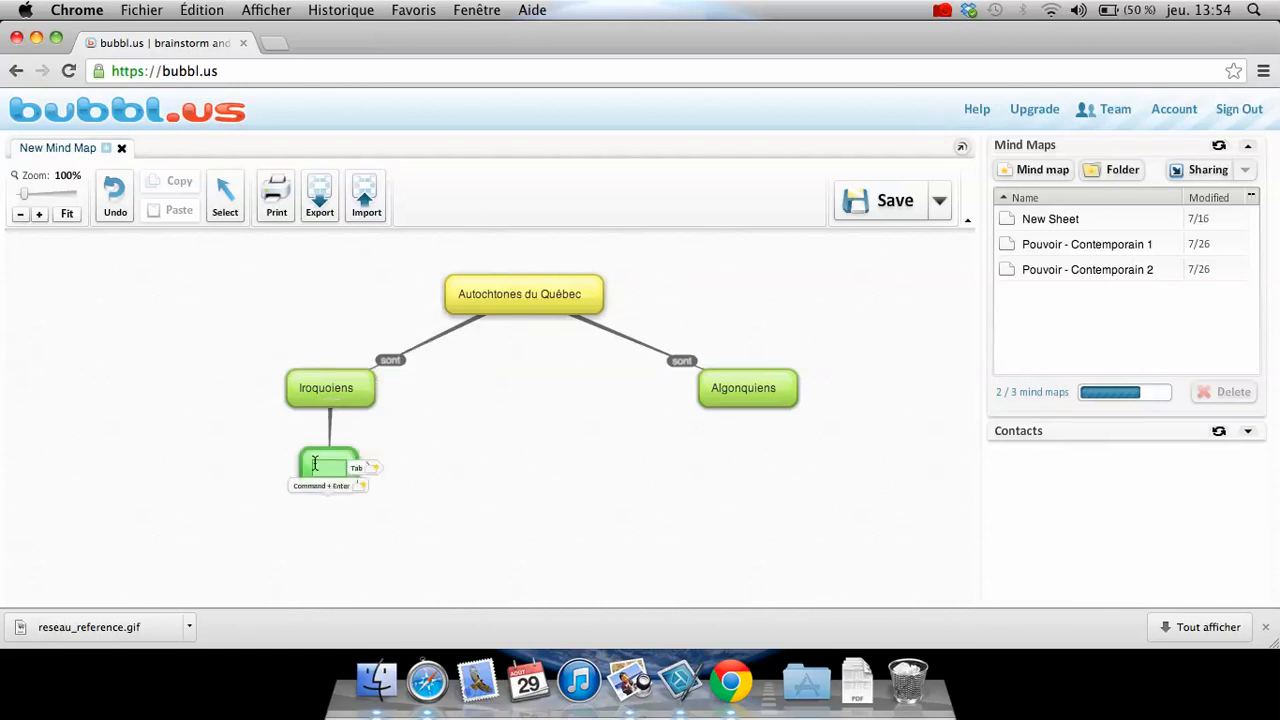
left_click_drag(307, 456, 207, 423)
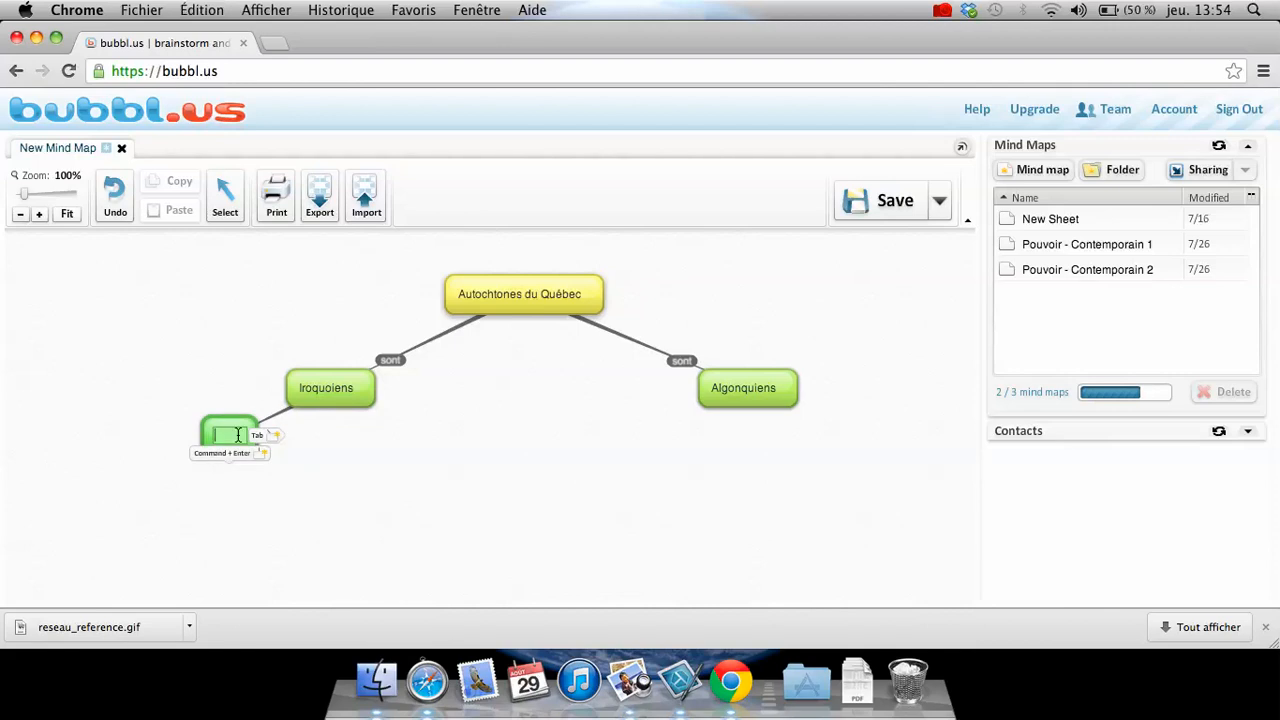
type("sédentaires")
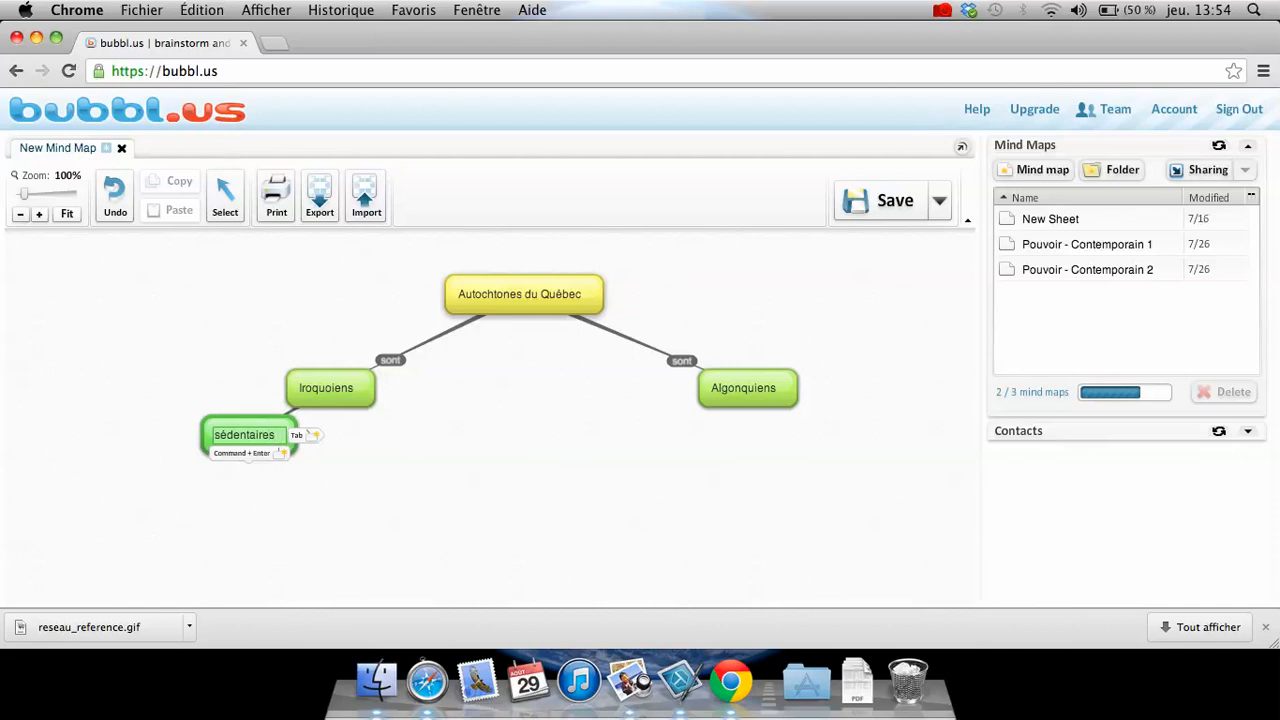
left_click(345, 494)
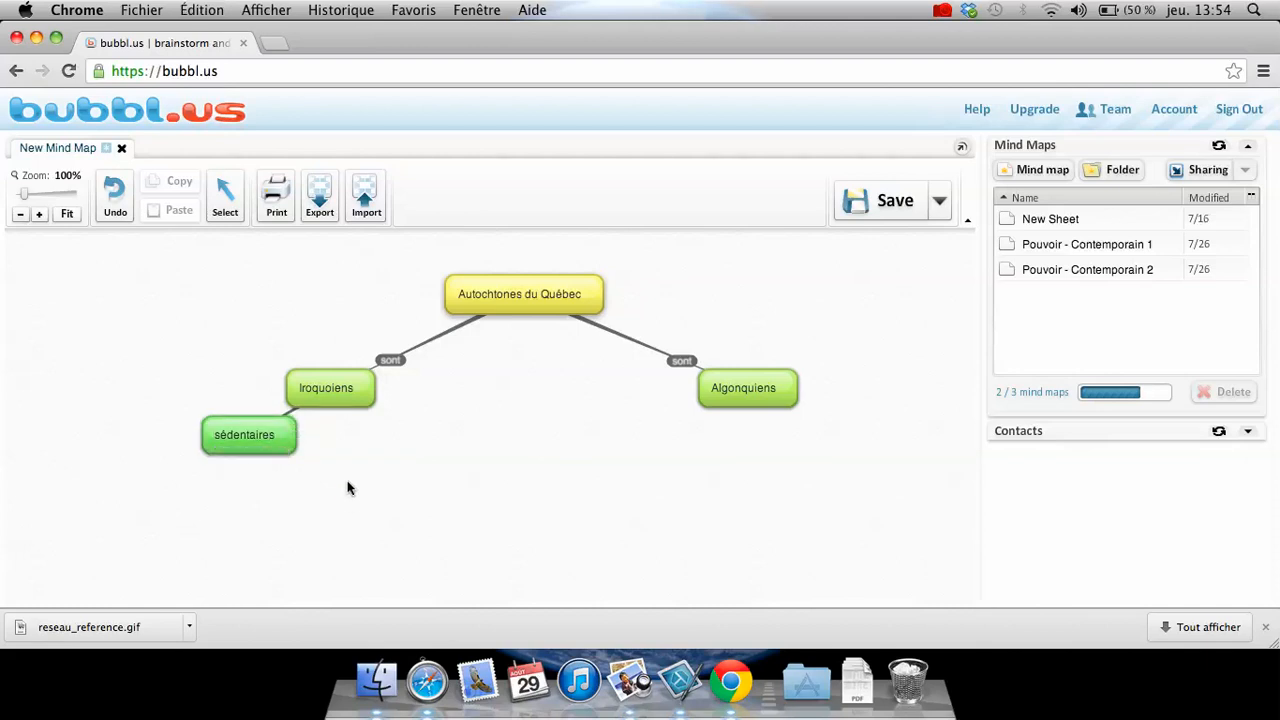
- Add a child bubble "nomades" directly below "Algonquiens"
left_click(747, 404)
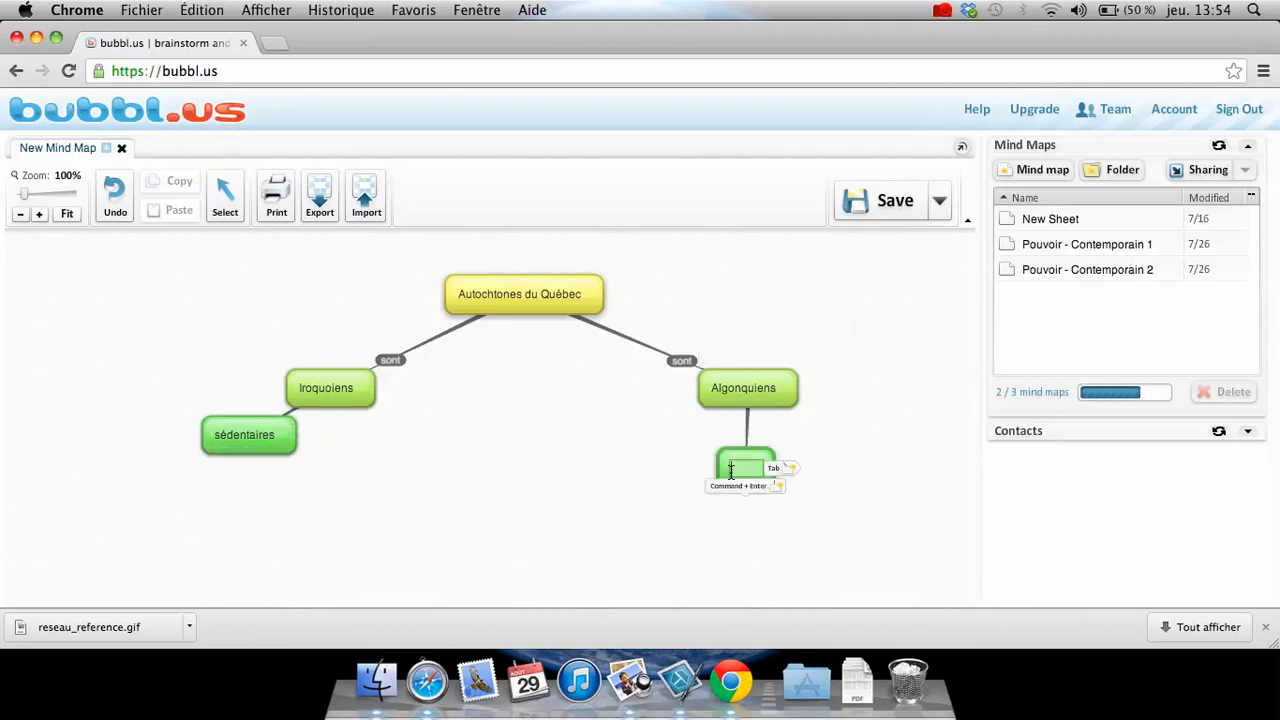
type("nomades")
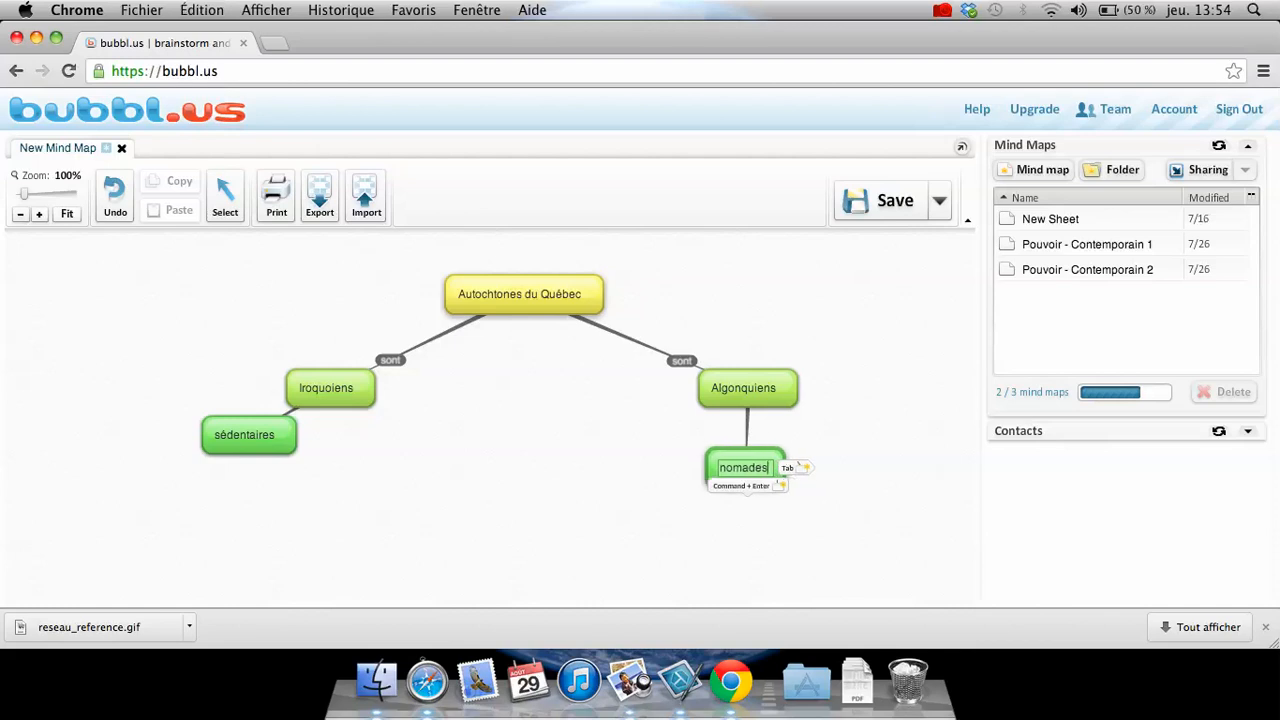
key("Return")
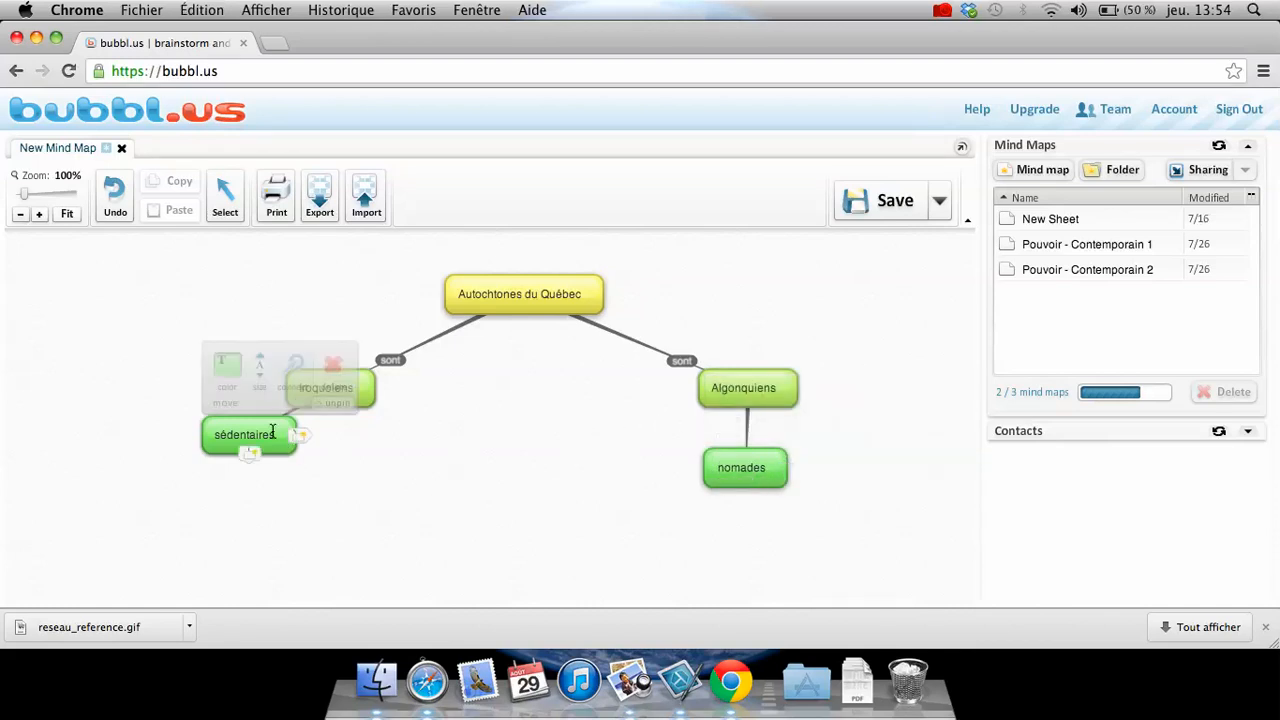
- Move the "sédentaires" bubble lower under "Iroquoiens" and add a child bubble "agriculture" beneath it
left_click_drag(269, 442, 307, 471)
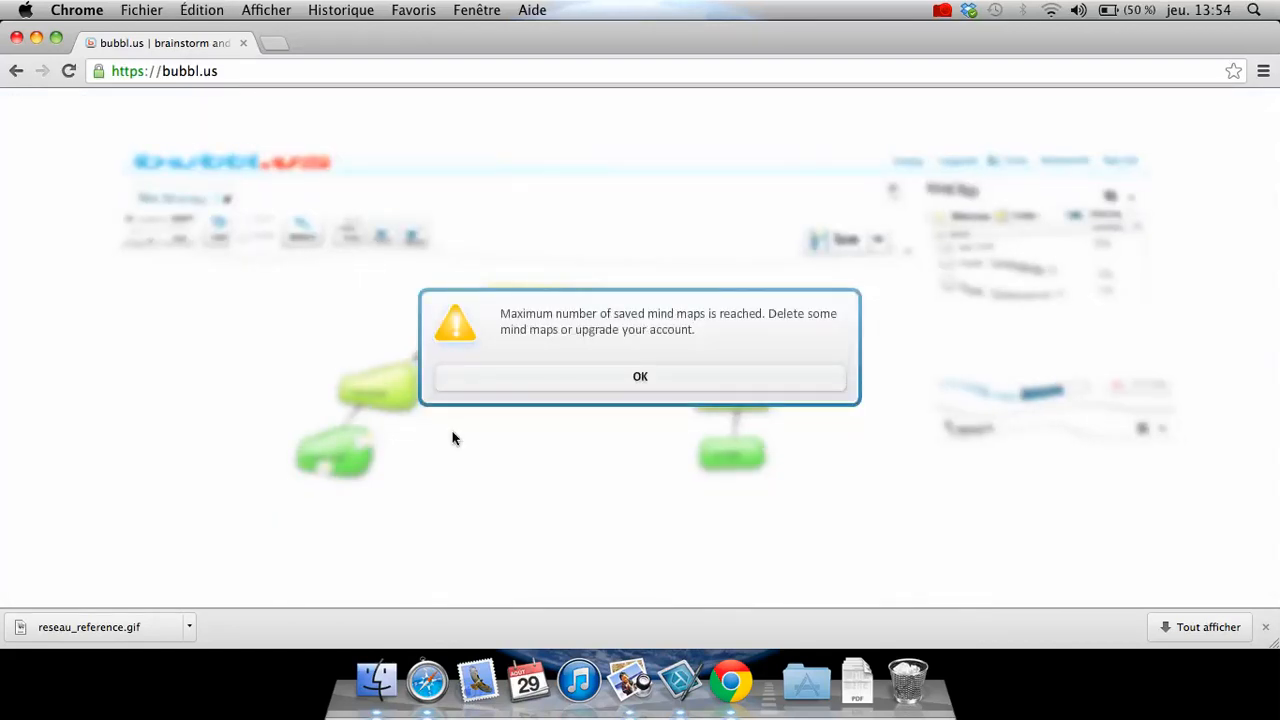
left_click(517, 381)
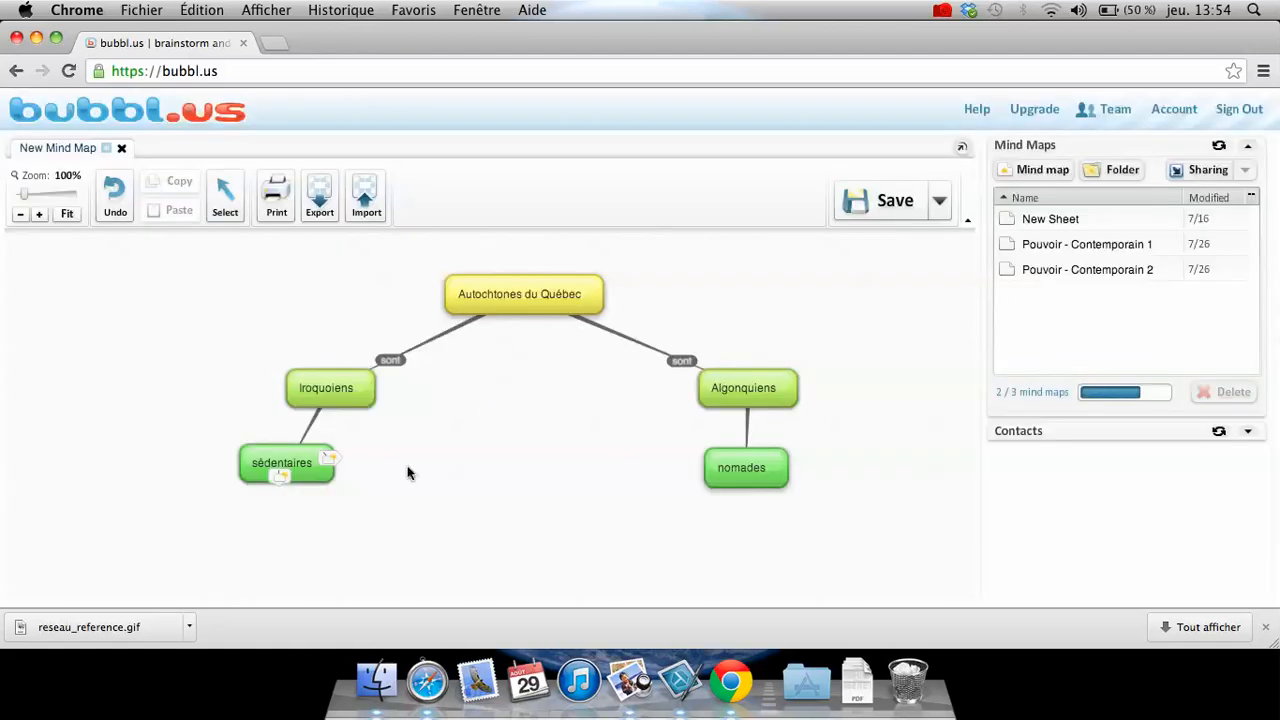
left_click(279, 478)
type("agr")
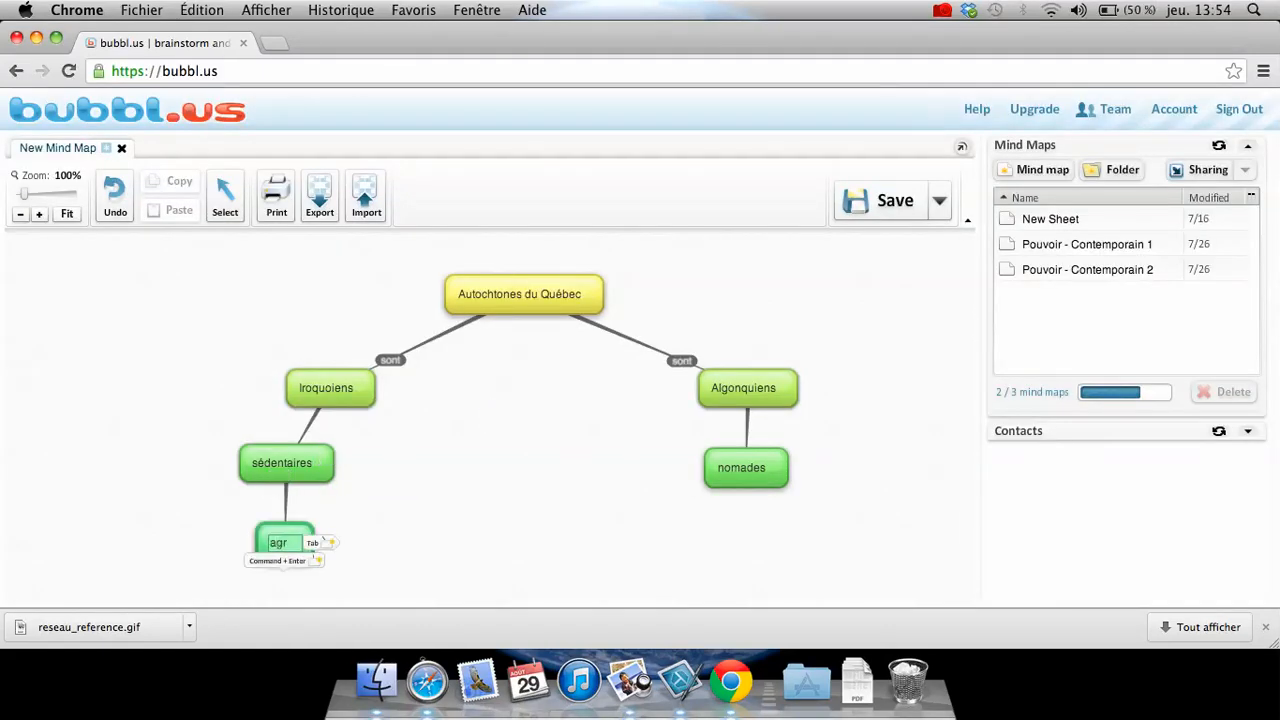
type("iculture")
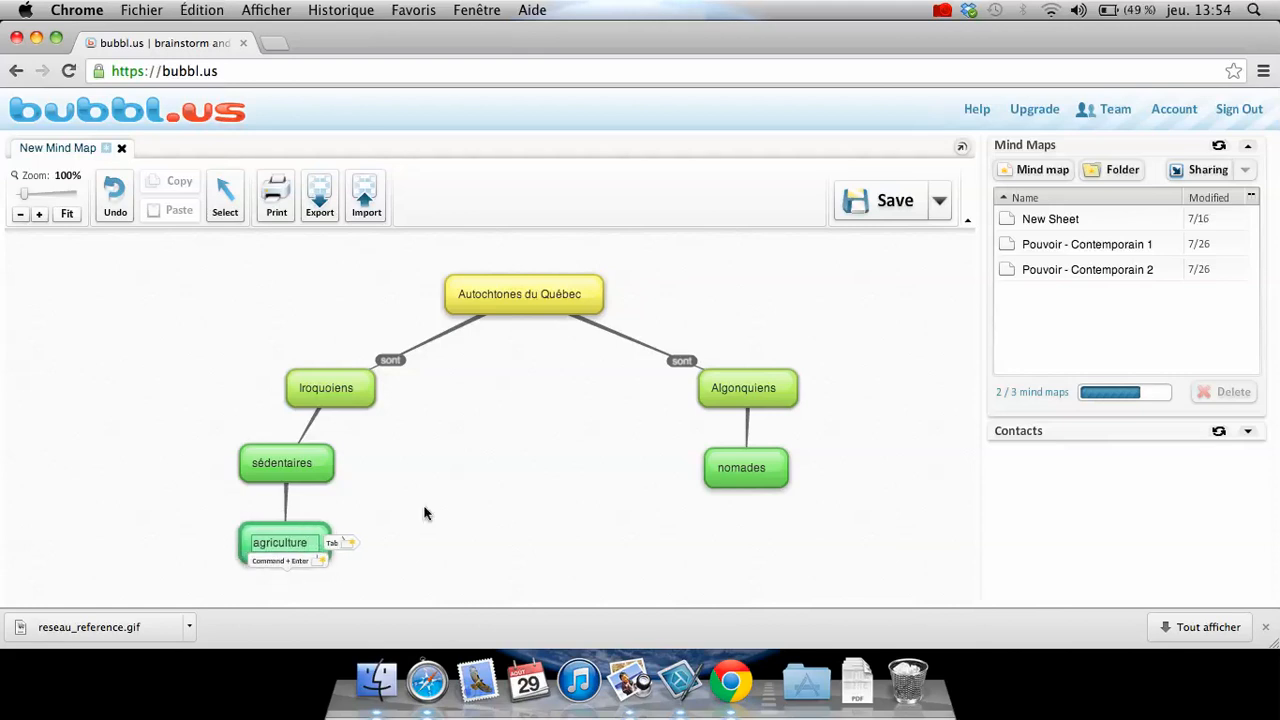
left_click(426, 513)
- Label the link between "sédentaires" and "agriculture" with "vivent de"
left_click(283, 493)
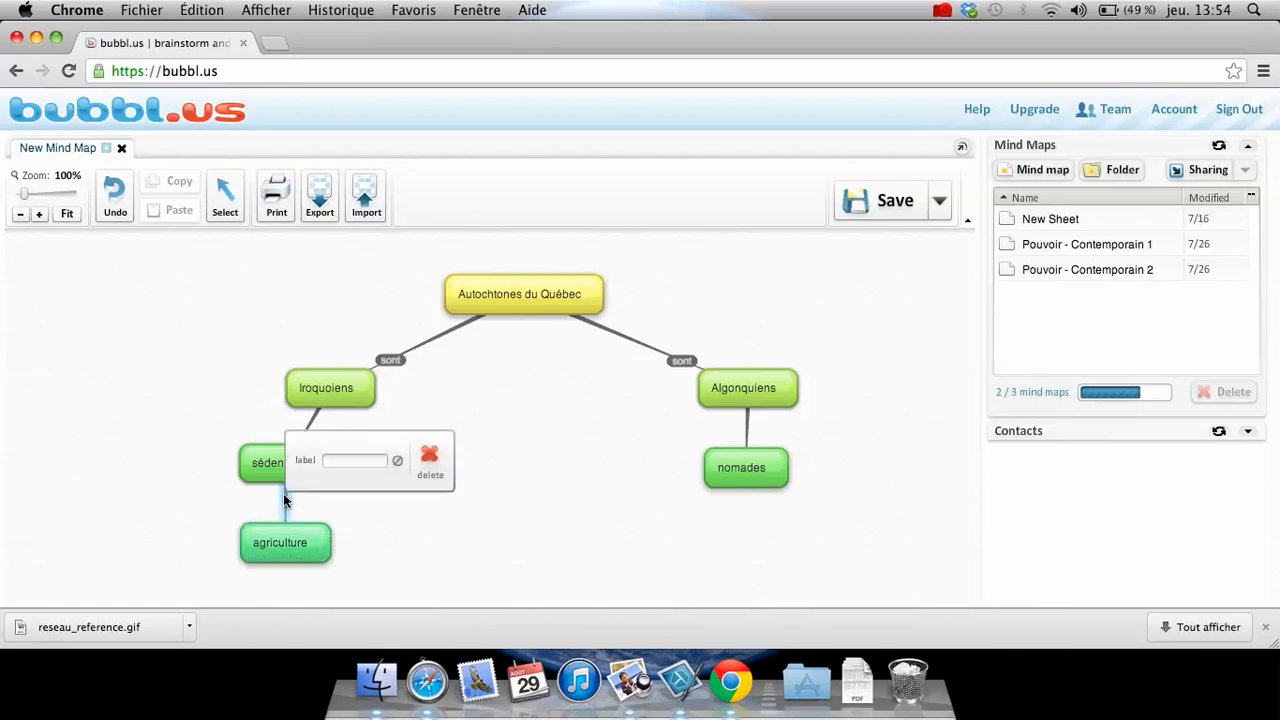
type("vivent de")
left_click(549, 466)
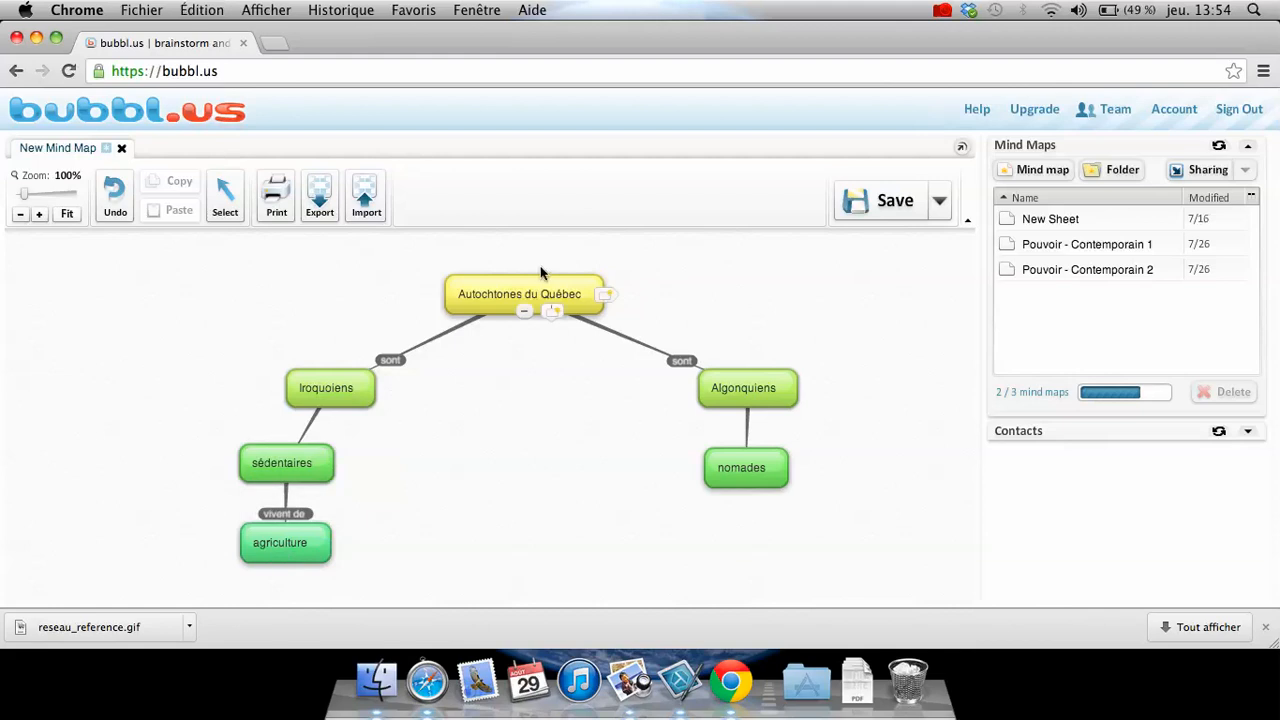
mouse_move(289, 462)
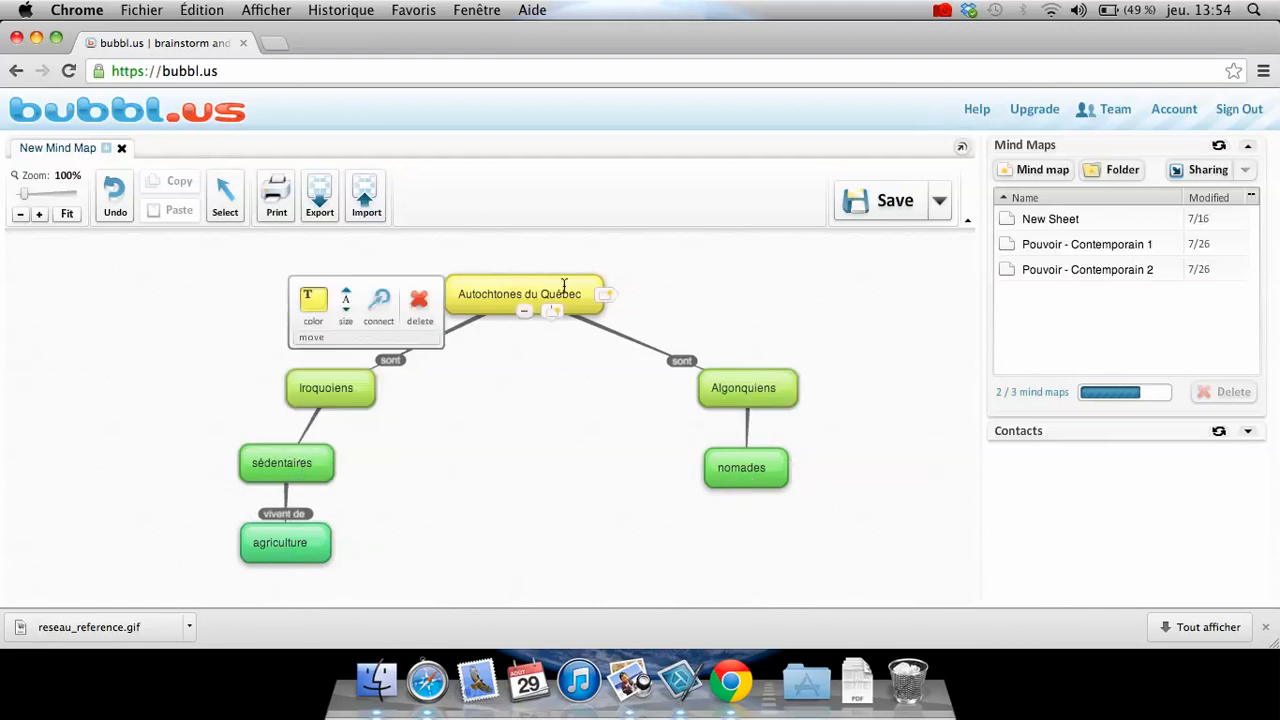